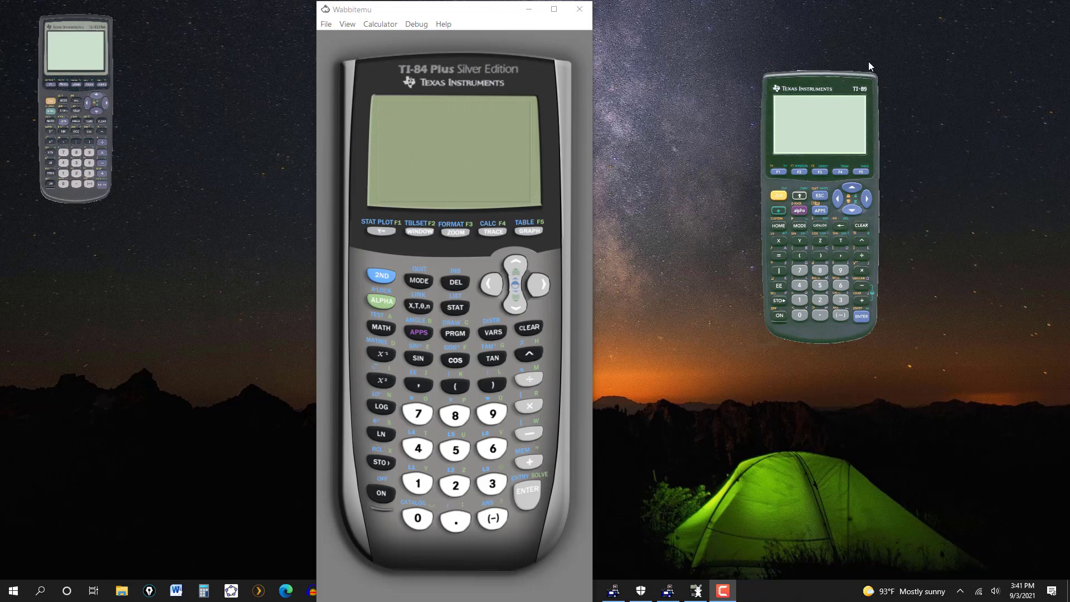
- Switch the TI-89 emulator to Large (2x) view, move it up-left, and reopen its options menu
{"action": "right_click", "coordinate": [810, 145]}
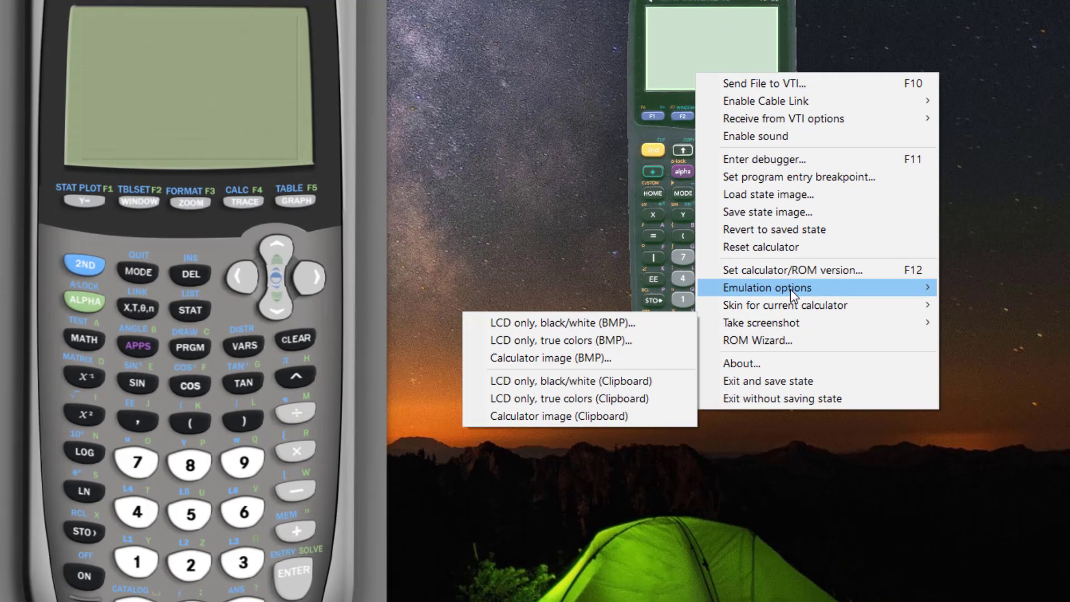
{"action": "mouse_move", "coordinate": [874, 293]}
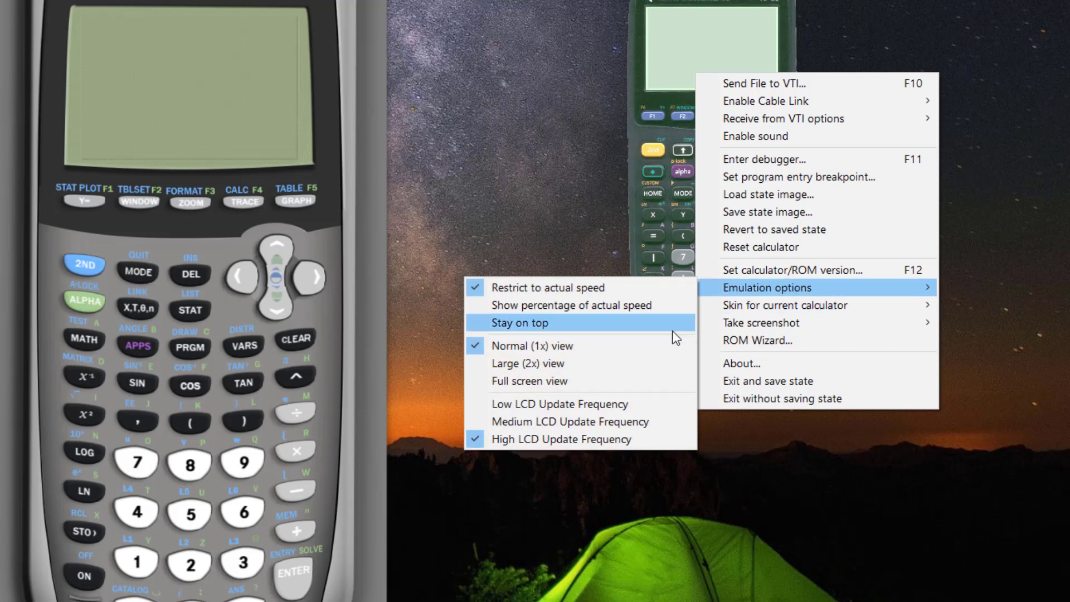
{"action": "left_click", "coordinate": [534, 373]}
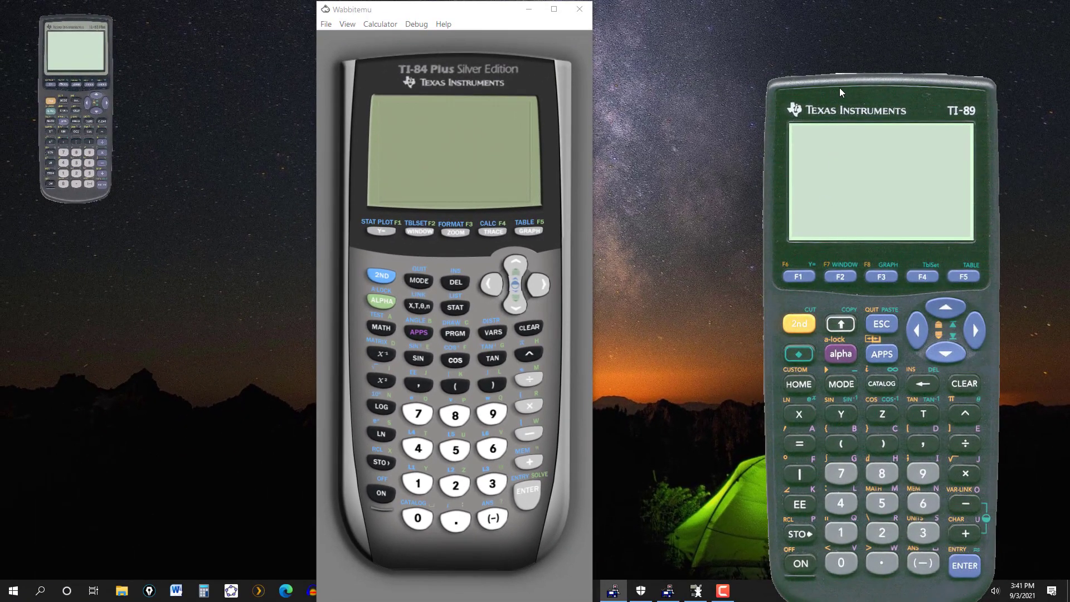
{"action": "left_click_drag", "start_coordinate": [839, 88], "coordinate": [791, 55]}
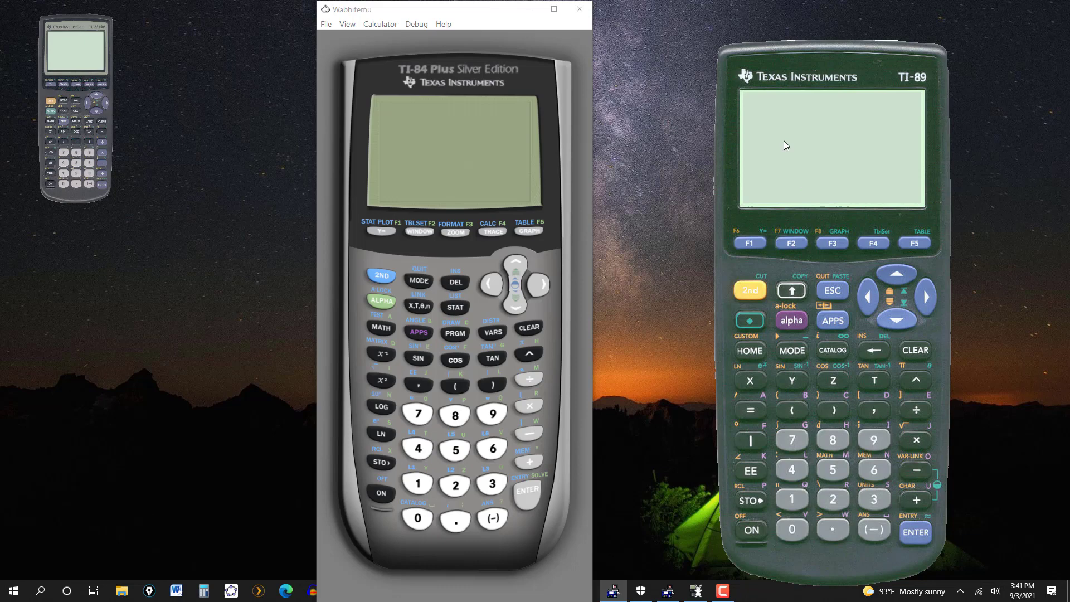
{"action": "right_click", "coordinate": [827, 150]}
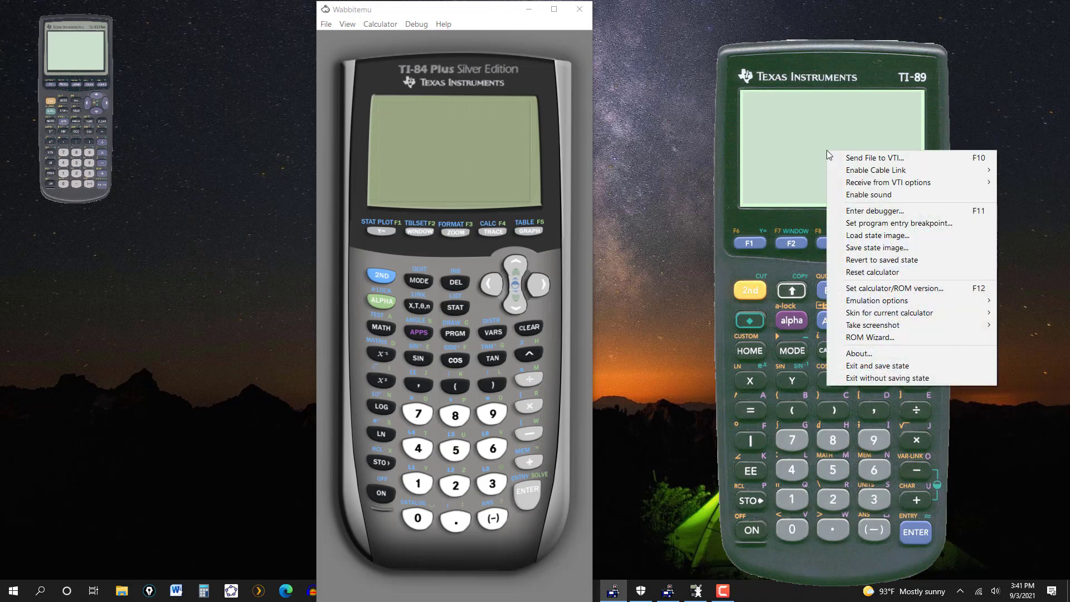
- Close the menu, drag the TI-89 window's right edge wider, and raise it near the top
{"action": "left_click", "coordinate": [893, 380]}
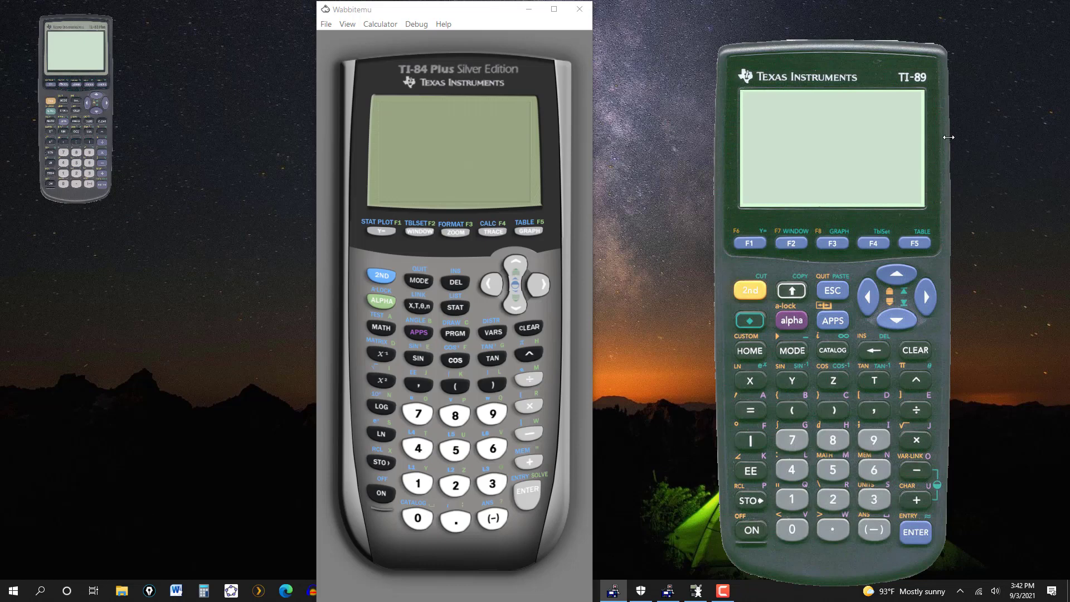
{"action": "left_click_drag", "start_coordinate": [949, 138], "coordinate": [987, 144]}
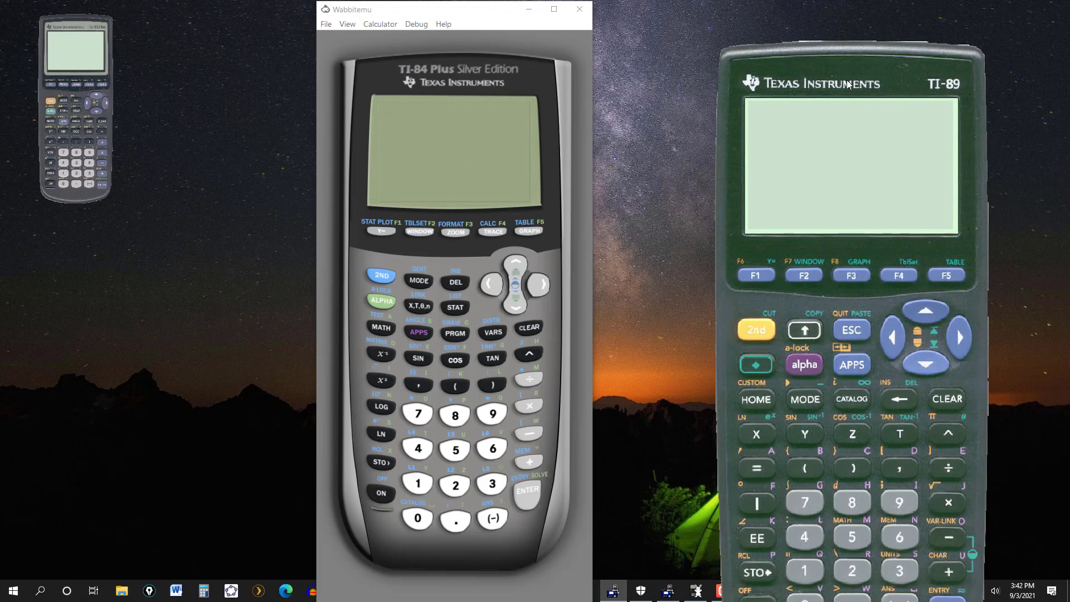
{"action": "left_click_drag", "start_coordinate": [847, 79], "coordinate": [847, 49]}
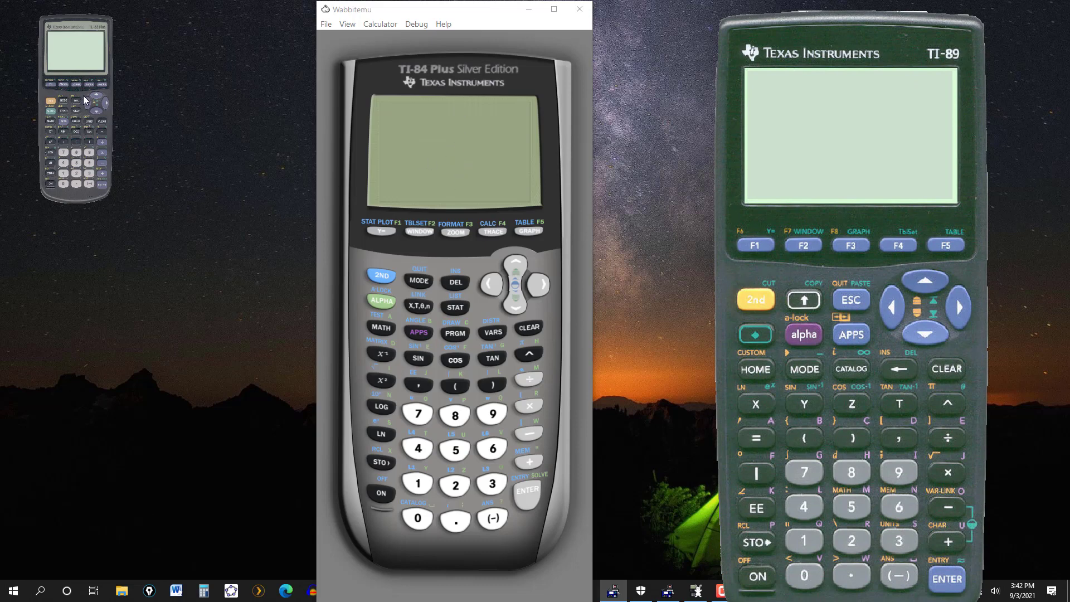
- Set the TI-83 Plus to Large (2x) view, stretch it wider, and move it to the top
{"action": "right_click", "coordinate": [79, 56]}
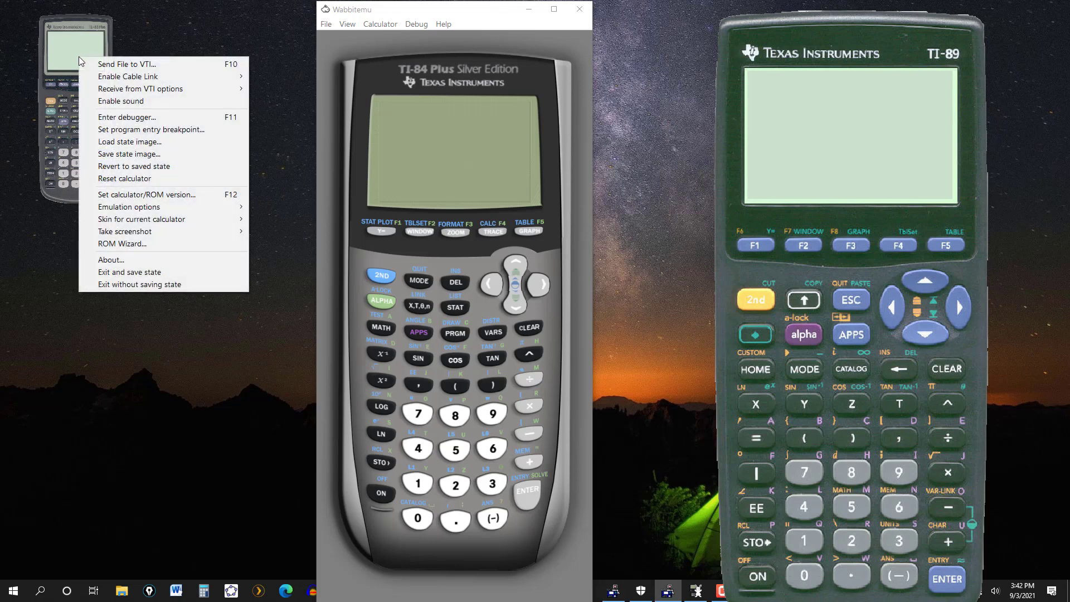
{"action": "mouse_move", "coordinate": [123, 212]}
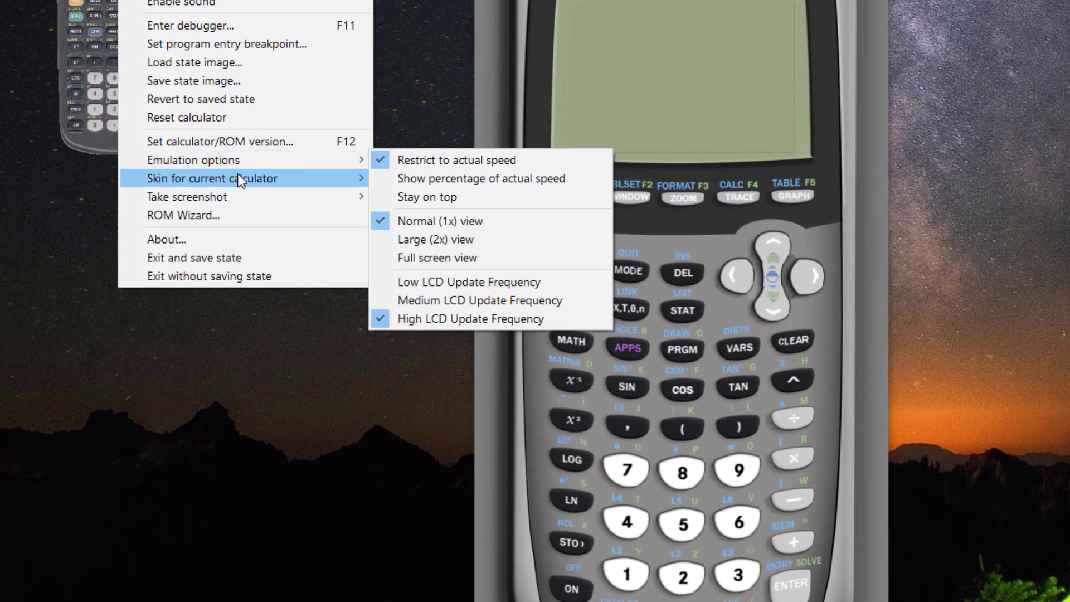
{"action": "mouse_move", "coordinate": [364, 200]}
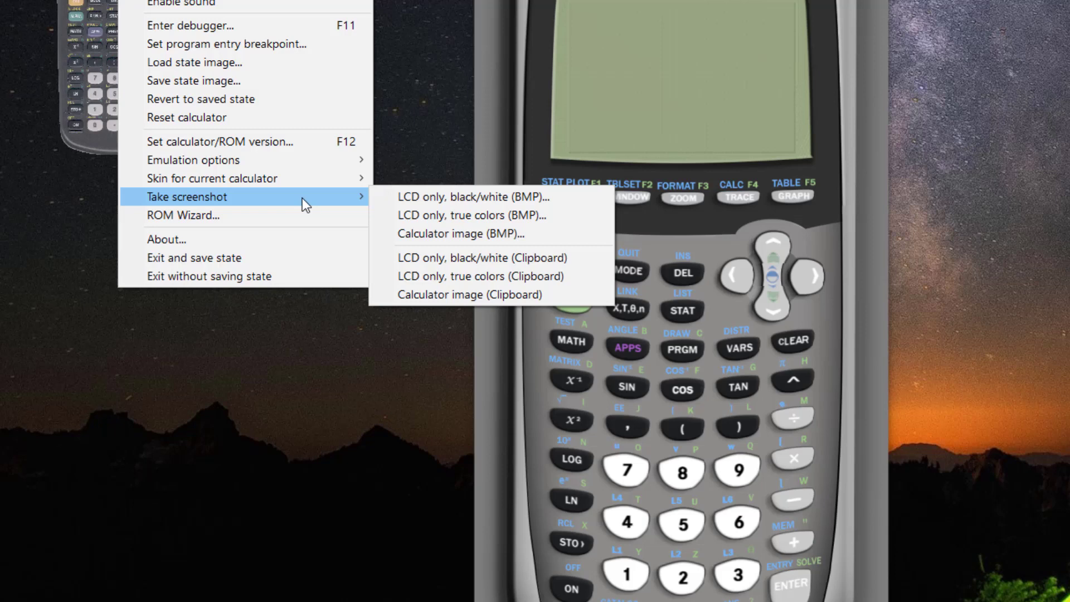
{"action": "mouse_move", "coordinate": [302, 166]}
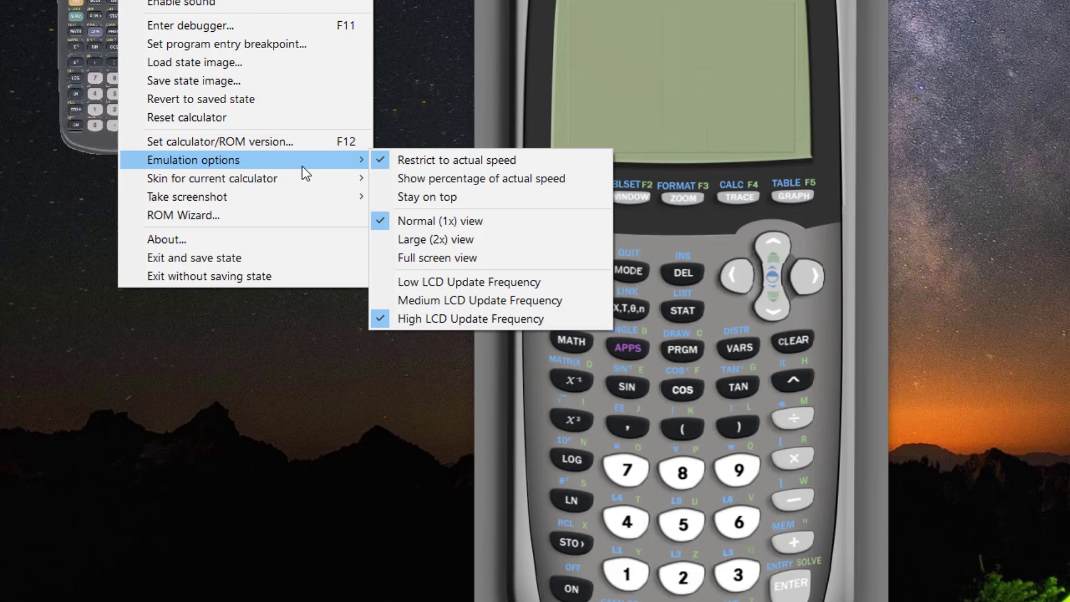
{"action": "left_click", "coordinate": [434, 243]}
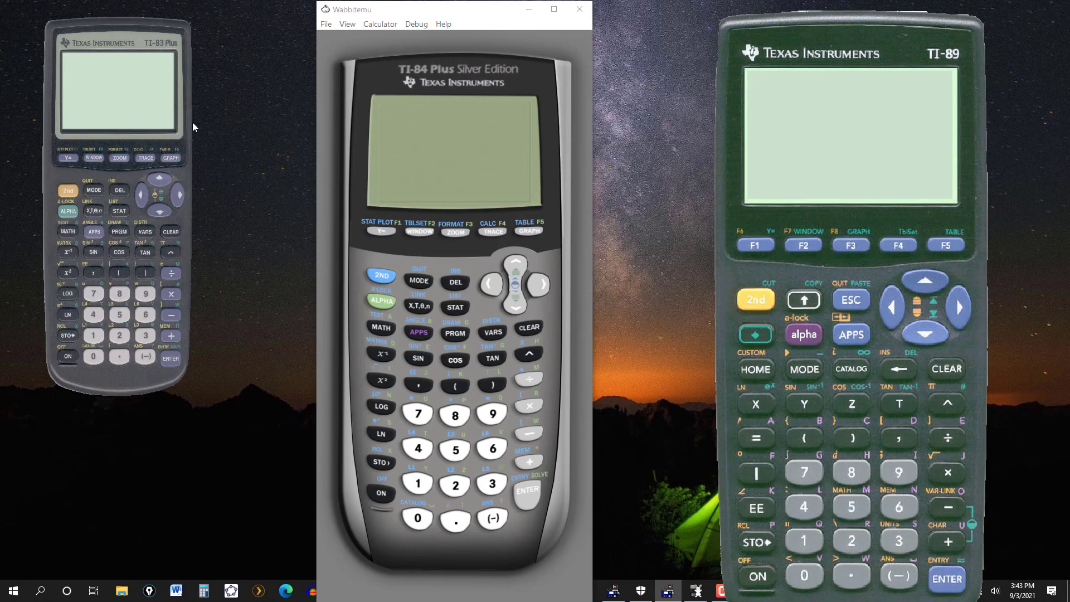
{"action": "left_click_drag", "start_coordinate": [190, 123], "coordinate": [237, 129]}
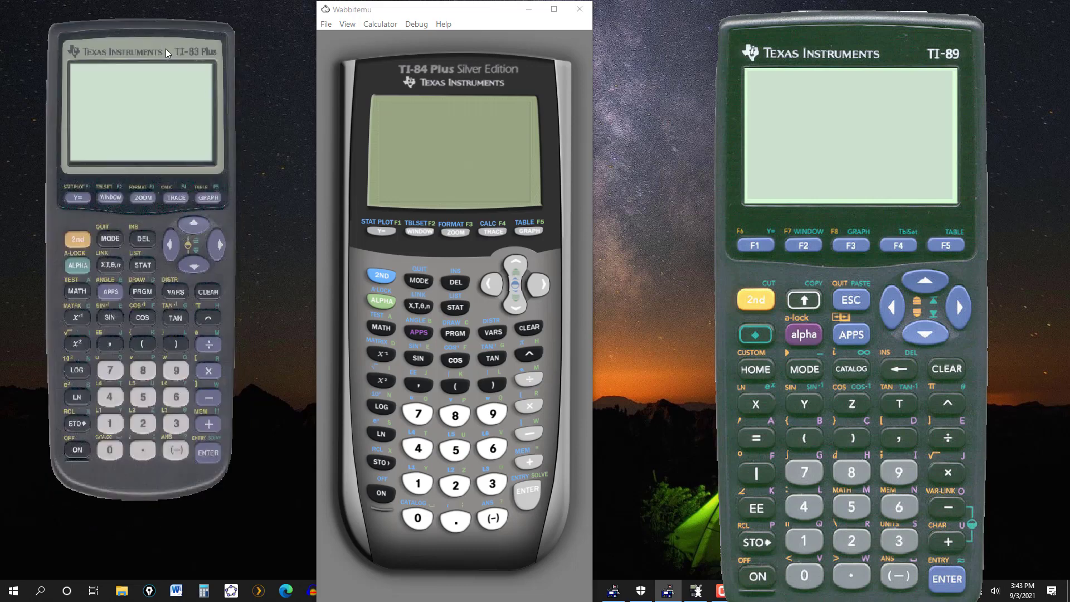
{"action": "left_click_drag", "start_coordinate": [166, 48], "coordinate": [181, 7]}
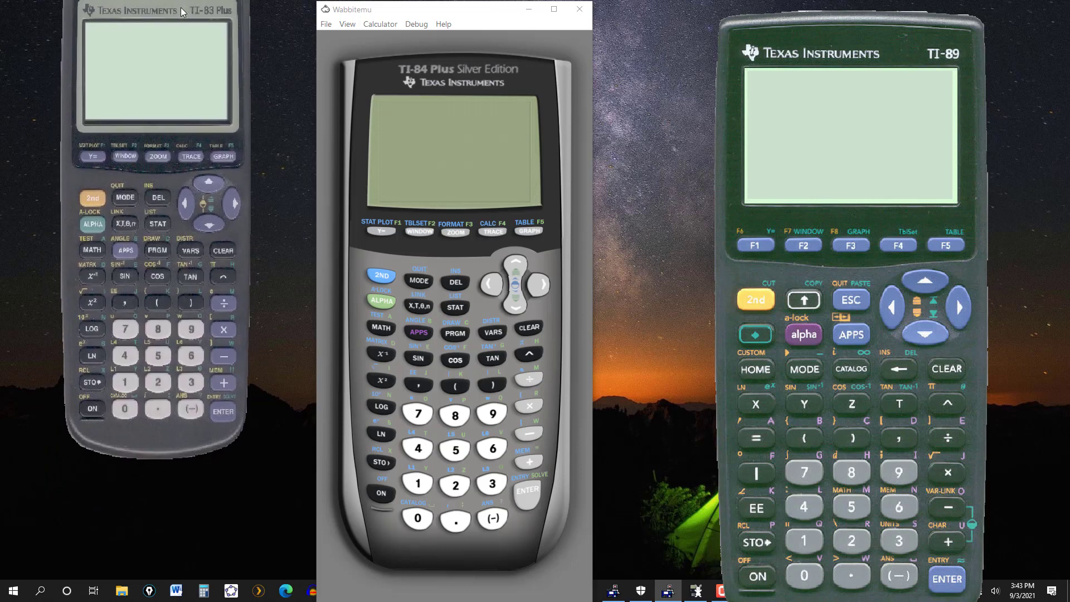
- Open and close the TI-83 Plus options menu, then nudge the TI-89 window slightly higher
{"action": "right_click", "coordinate": [134, 57]}
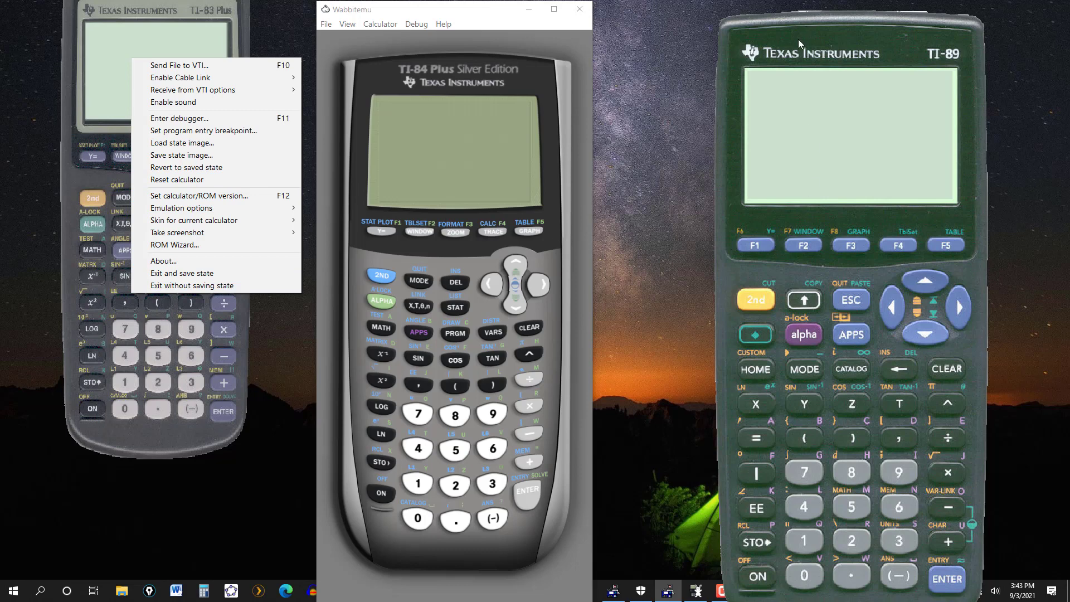
{"action": "left_click_drag", "start_coordinate": [806, 36], "coordinate": [807, 24]}
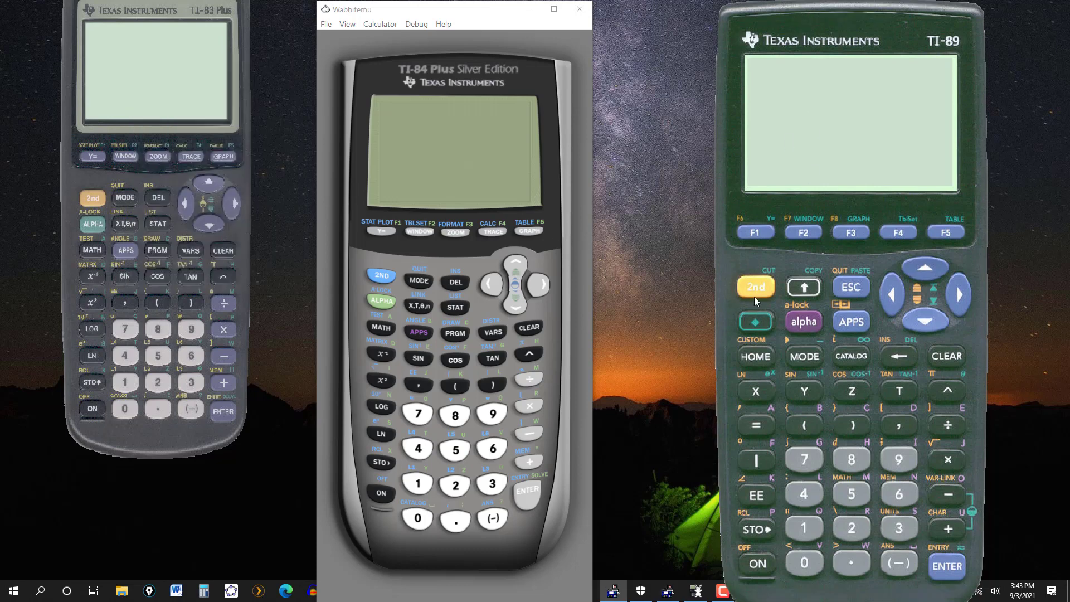
- Power on the TI-89 with its ON key and arm a modifier key on its keypad
{"action": "left_click", "coordinate": [758, 565]}
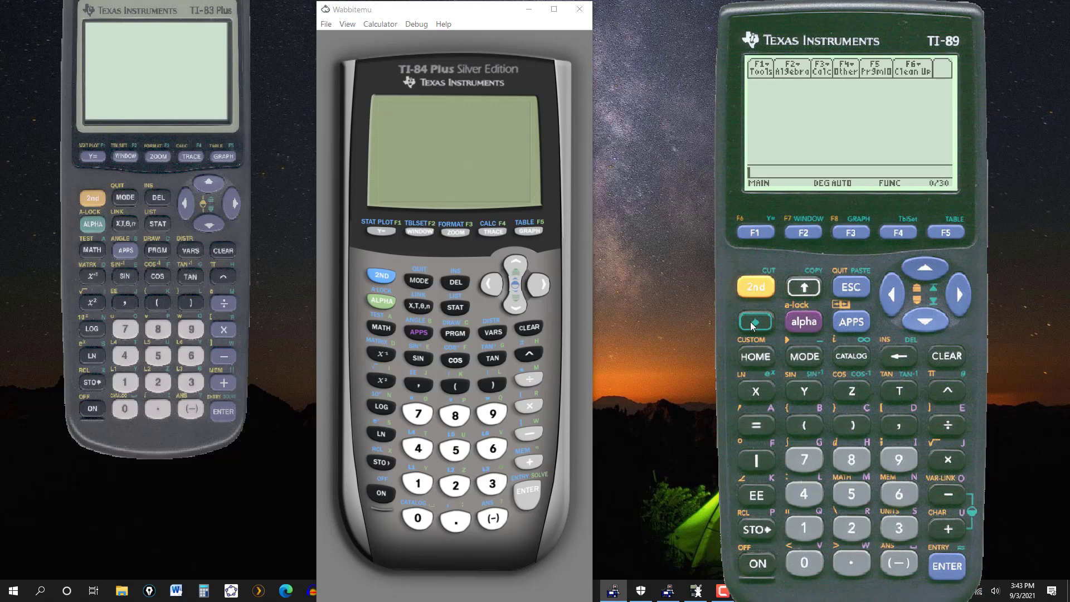
{"action": "left_click", "coordinate": [854, 469]}
- Darken the TI-89 contrast with repeated ◆ + presses, then open the Virtual TI options menu
{"action": "left_click", "coordinate": [755, 324]}
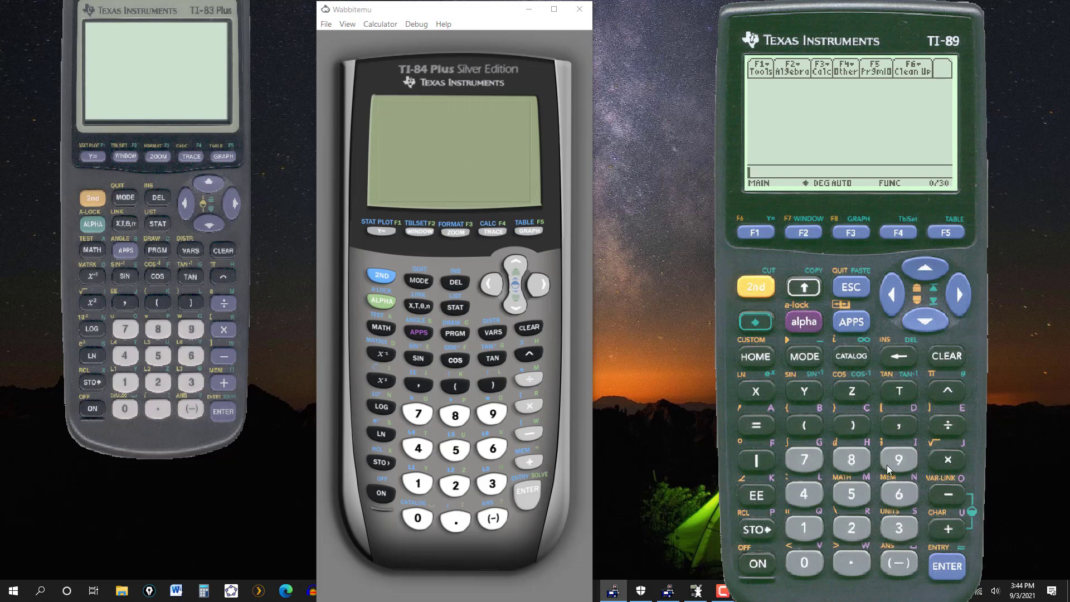
{"action": "left_click", "coordinate": [947, 495]}
{"action": "left_click", "coordinate": [757, 323]}
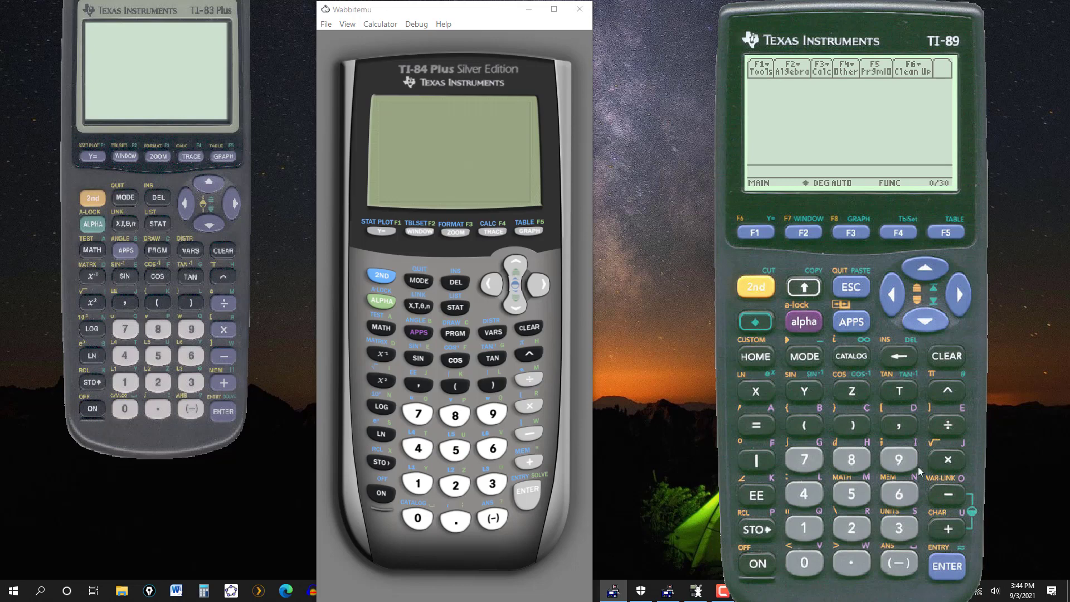
{"action": "left_click", "coordinate": [948, 494]}
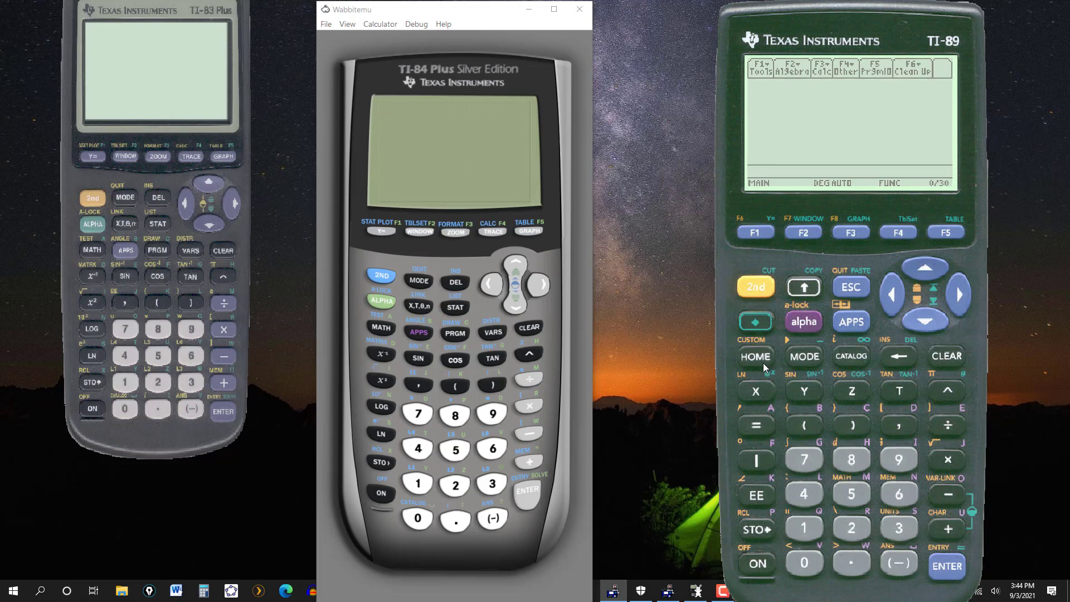
{"action": "left_click", "coordinate": [756, 326]}
{"action": "left_click", "coordinate": [949, 493]}
{"action": "left_click", "coordinate": [755, 322]}
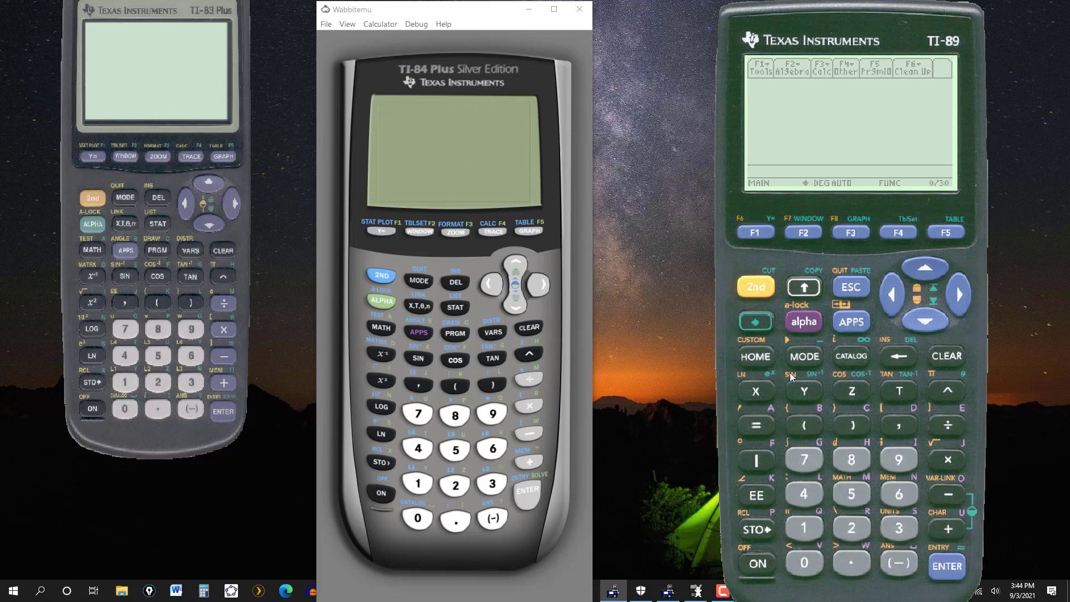
{"action": "left_click", "coordinate": [947, 501]}
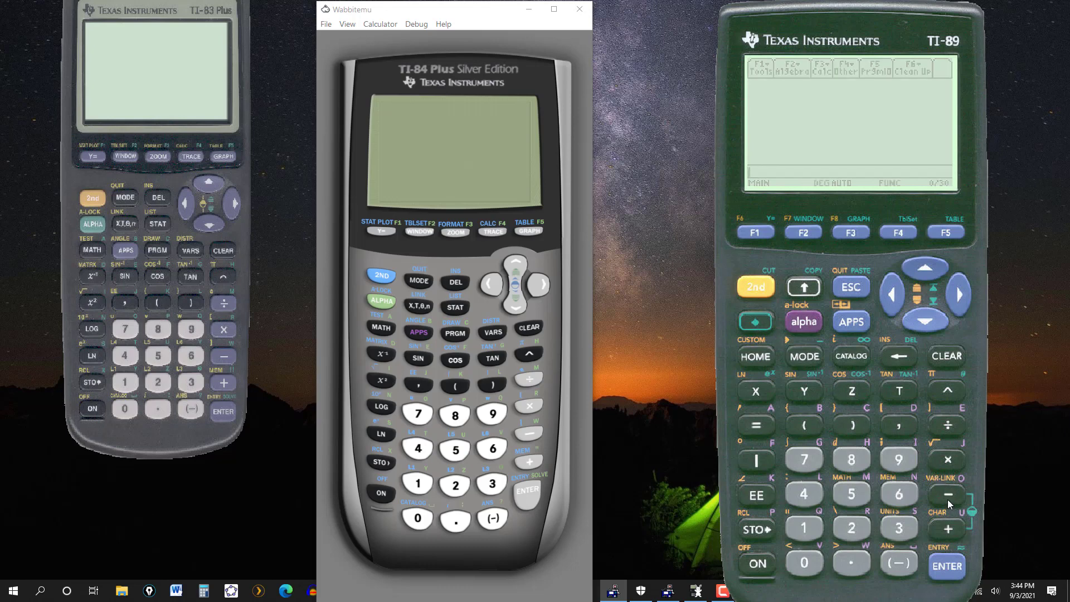
{"action": "left_click", "coordinate": [756, 321]}
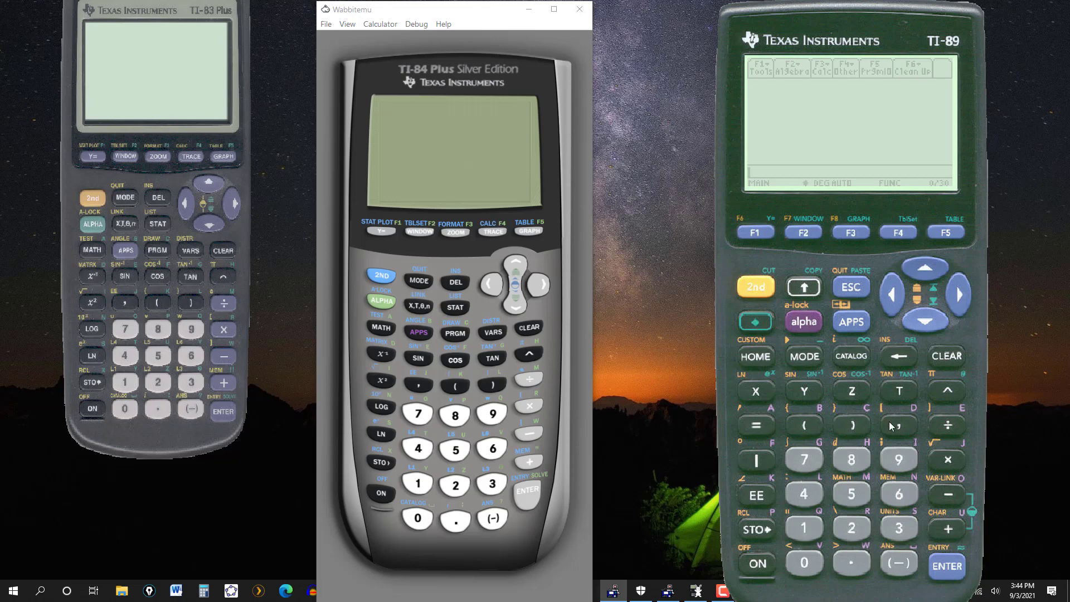
{"action": "left_click", "coordinate": [951, 540]}
{"action": "left_click", "coordinate": [759, 327]}
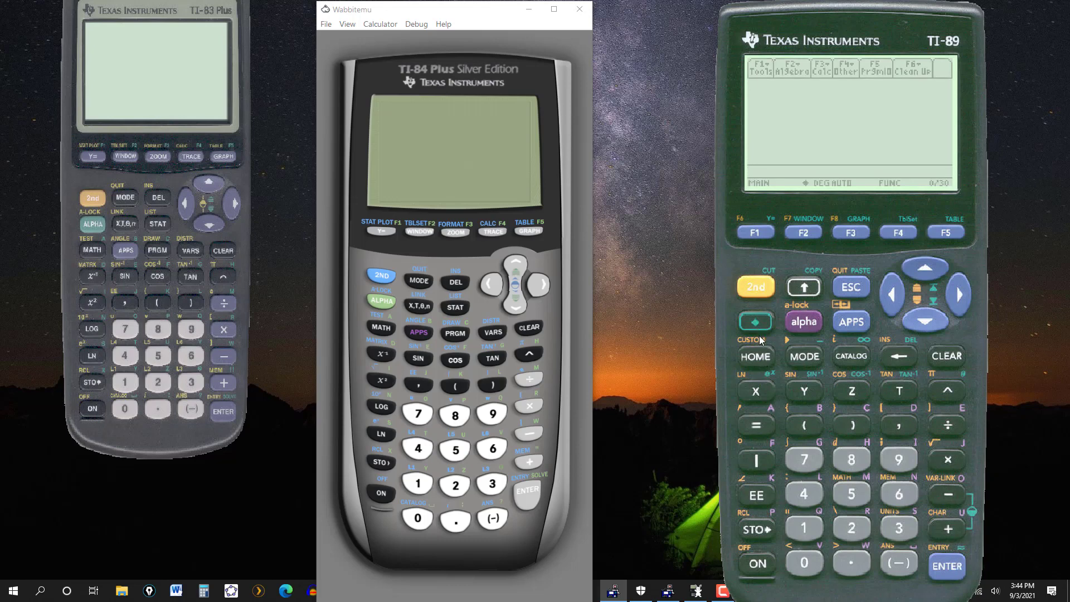
{"action": "left_click", "coordinate": [953, 529]}
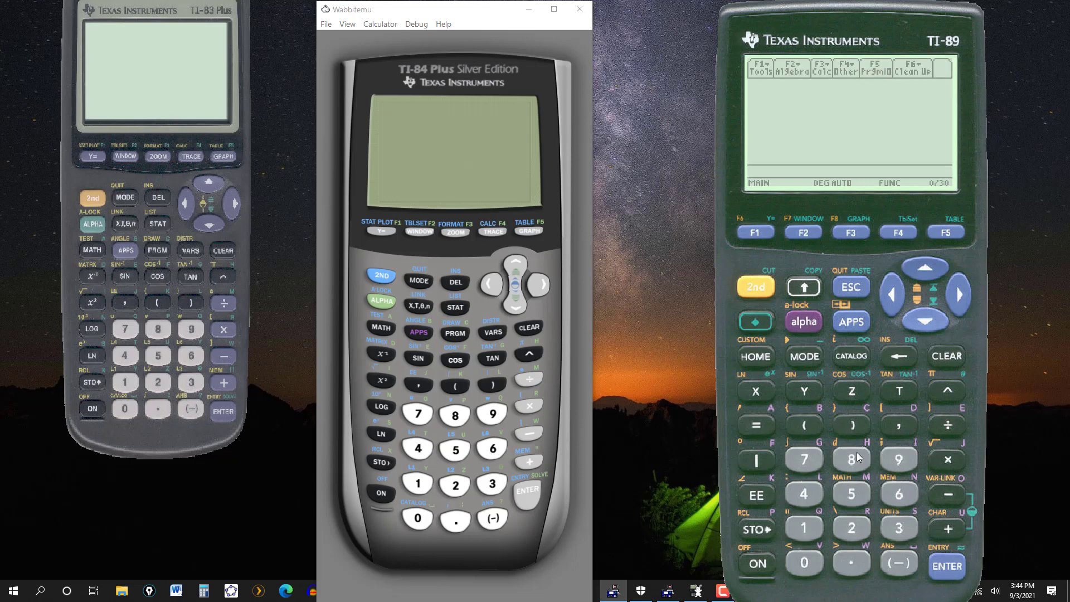
{"action": "left_click", "coordinate": [752, 325]}
{"action": "left_click", "coordinate": [955, 528]}
{"action": "left_click", "coordinate": [762, 325]}
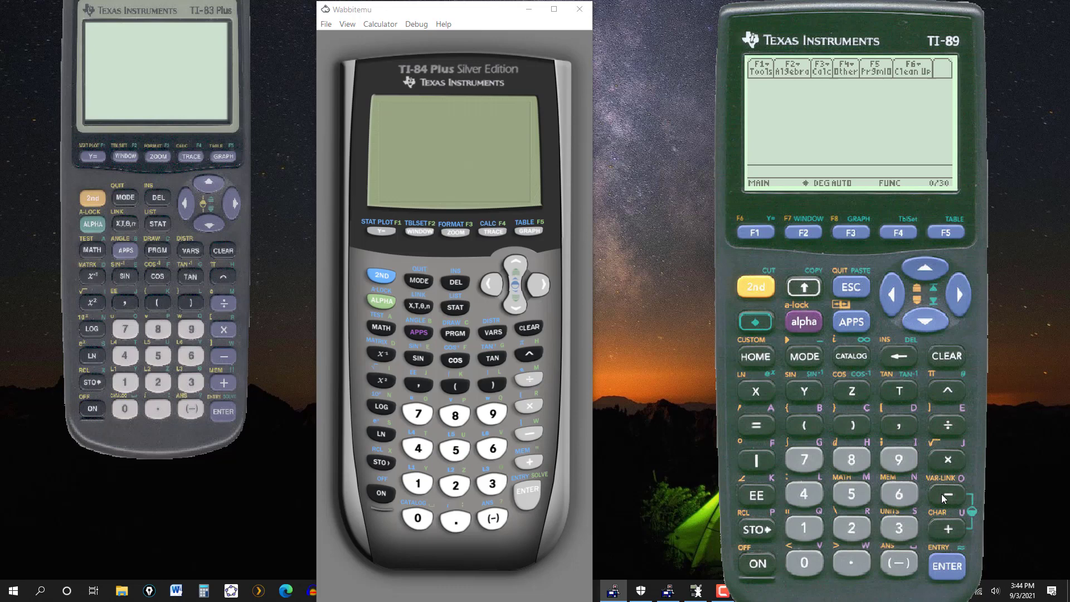
{"action": "left_click", "coordinate": [949, 528]}
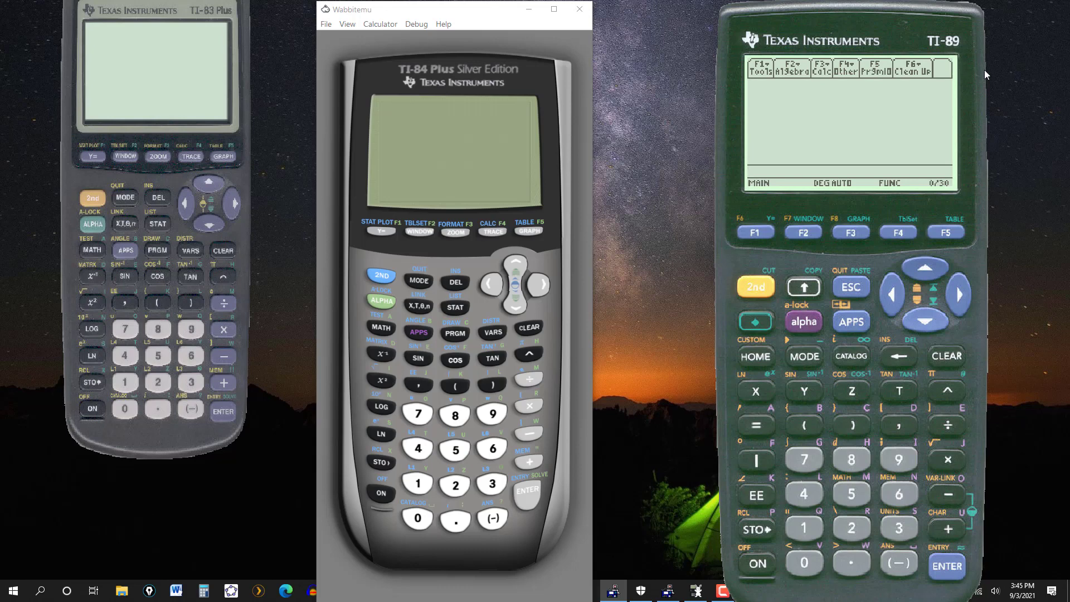
{"action": "right_click", "coordinate": [872, 129]}
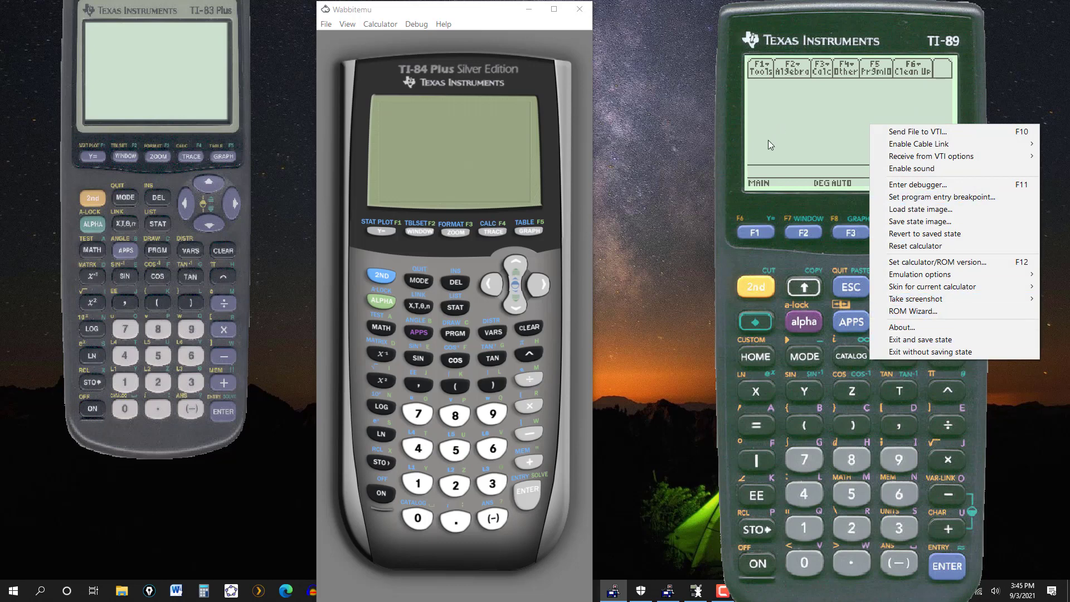
- Close the Virtual TI menu, power on Wabbitemu's TI-84 Plus, and dismiss its ALPHA F1-F4 notice
{"action": "left_click", "coordinate": [666, 178]}
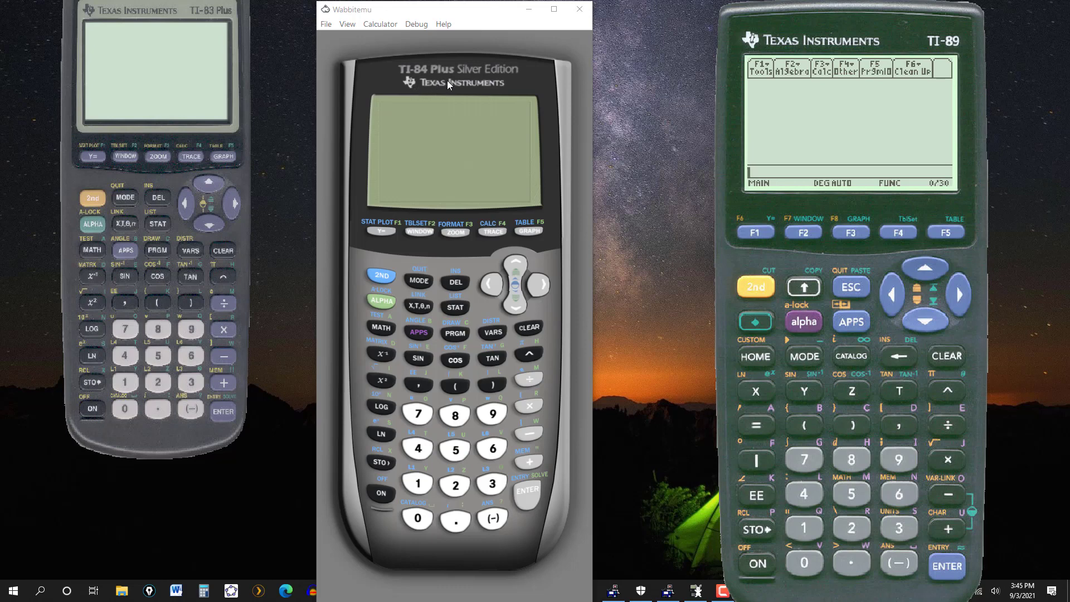
{"action": "left_click", "coordinate": [379, 275]}
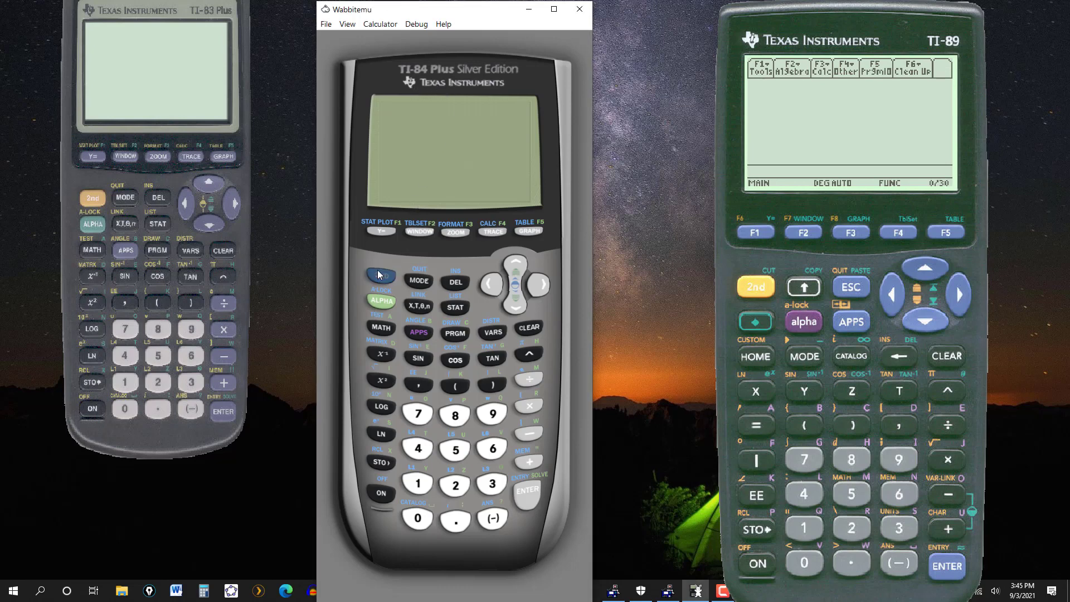
{"action": "left_click", "coordinate": [391, 490]}
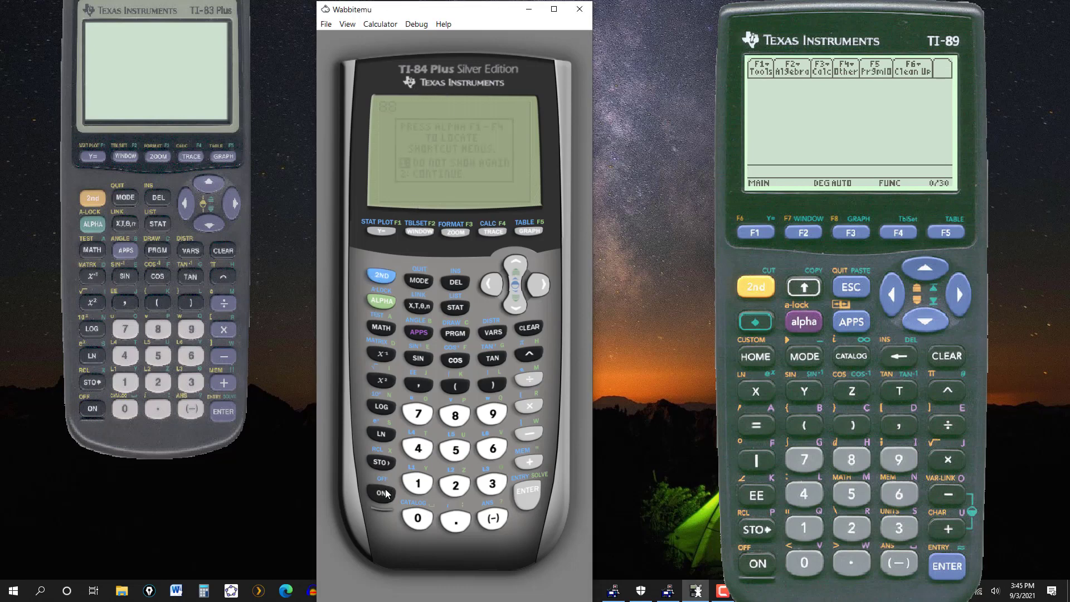
{"action": "left_click", "coordinate": [381, 277]}
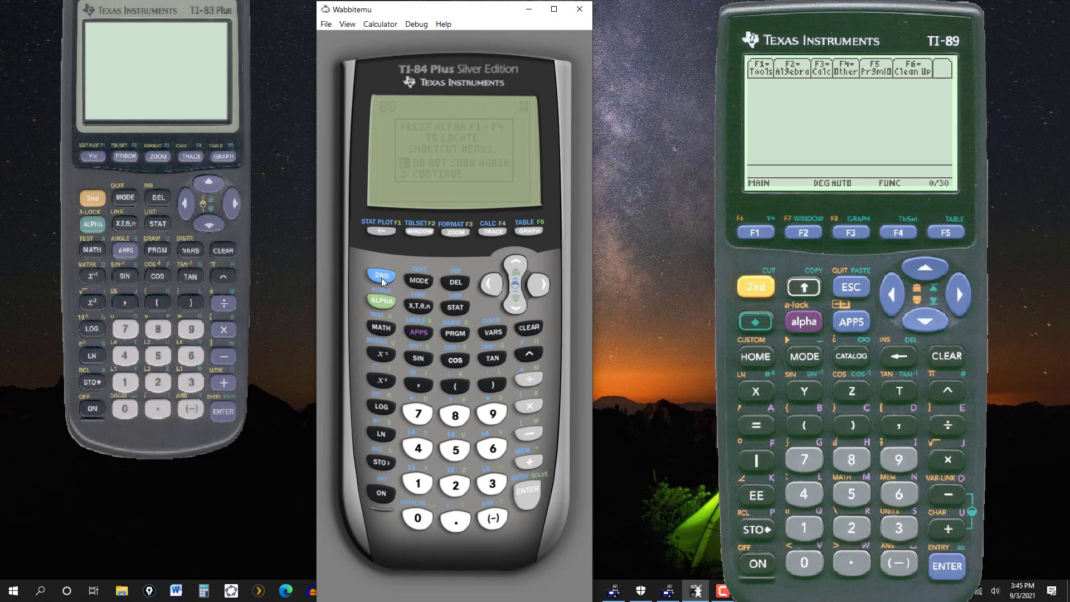
{"action": "left_click", "coordinate": [515, 264]}
{"action": "left_click", "coordinate": [384, 279]}
{"action": "left_click", "coordinate": [461, 452]}
- Raise the TI-84 Plus screen contrast with repeated 2ND + up-arrow presses
{"action": "left_click", "coordinate": [384, 276]}
{"action": "left_click", "coordinate": [517, 263]}
{"action": "left_click", "coordinate": [510, 266]}
{"action": "left_click", "coordinate": [381, 279]}
{"action": "left_click", "coordinate": [517, 263]}
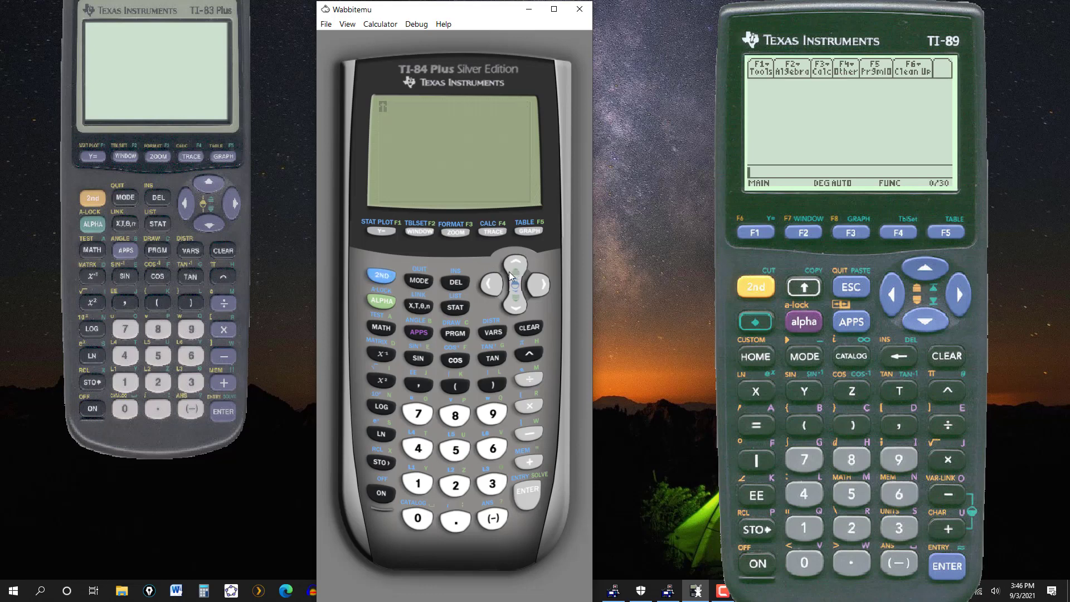
{"action": "left_click", "coordinate": [519, 264]}
{"action": "left_click", "coordinate": [521, 268]}
{"action": "left_click", "coordinate": [380, 282]}
{"action": "left_click", "coordinate": [516, 258]}
{"action": "left_click", "coordinate": [512, 264]}
{"action": "left_click", "coordinate": [390, 278]}
{"action": "left_click", "coordinate": [512, 258]}
{"action": "left_click", "coordinate": [382, 279]}
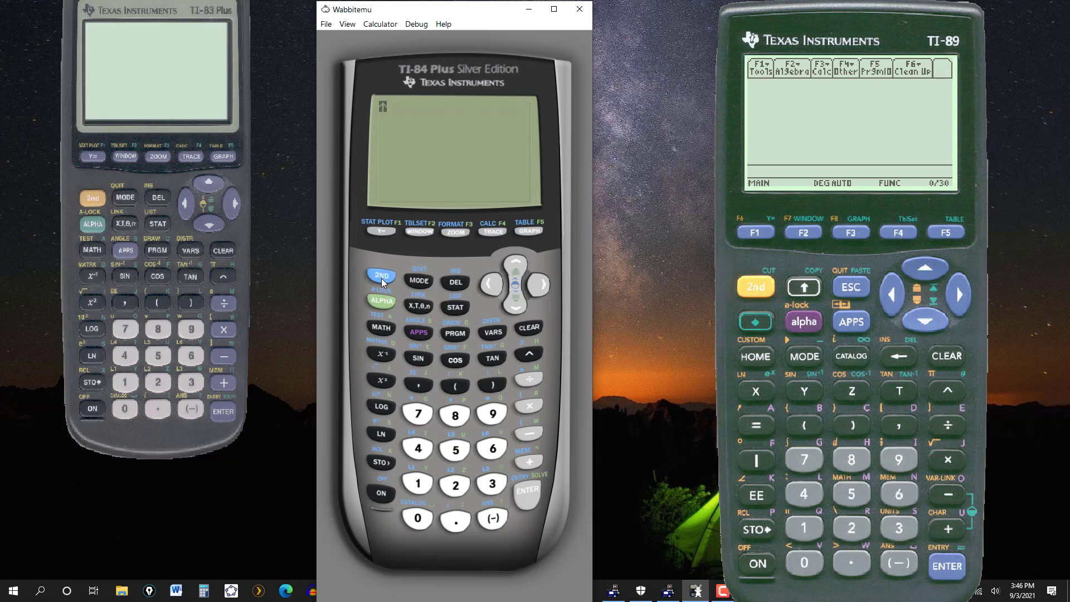
{"action": "left_click", "coordinate": [516, 264]}
{"action": "left_click", "coordinate": [377, 275]}
{"action": "left_click", "coordinate": [510, 259]}
{"action": "left_click", "coordinate": [381, 279]}
{"action": "left_click", "coordinate": [513, 266]}
{"action": "left_click", "coordinate": [386, 275]}
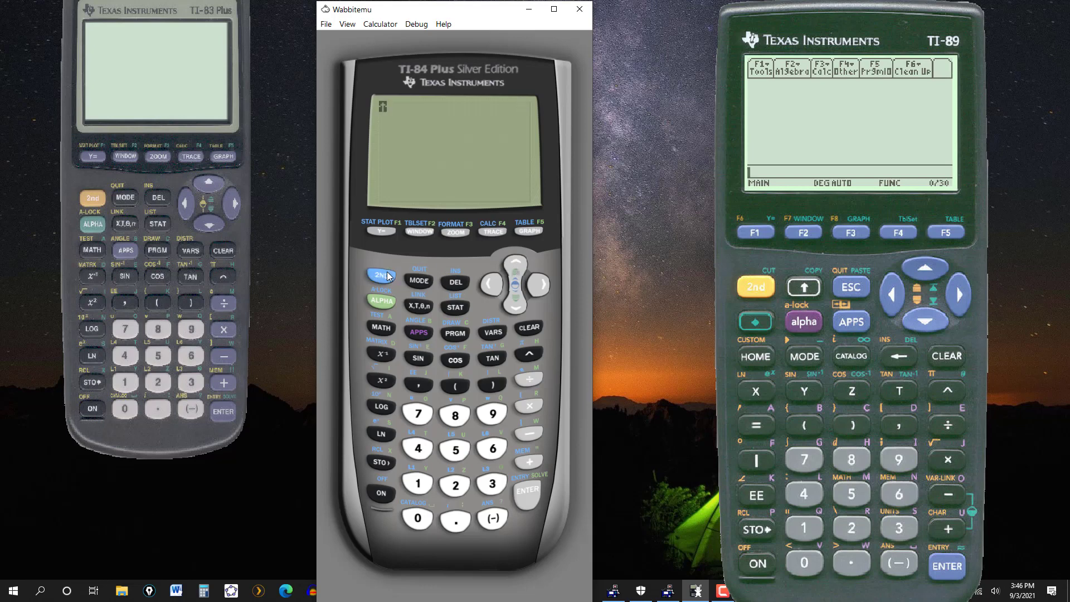
{"action": "left_click", "coordinate": [518, 260]}
{"action": "left_click", "coordinate": [379, 276]}
{"action": "left_click", "coordinate": [514, 261]}
{"action": "left_click", "coordinate": [516, 262]}
- Evaluate sin(8) on the TI-84 Plus, giving .9893582466
{"action": "left_click", "coordinate": [413, 355]}
{"action": "left_click", "coordinate": [455, 419]}
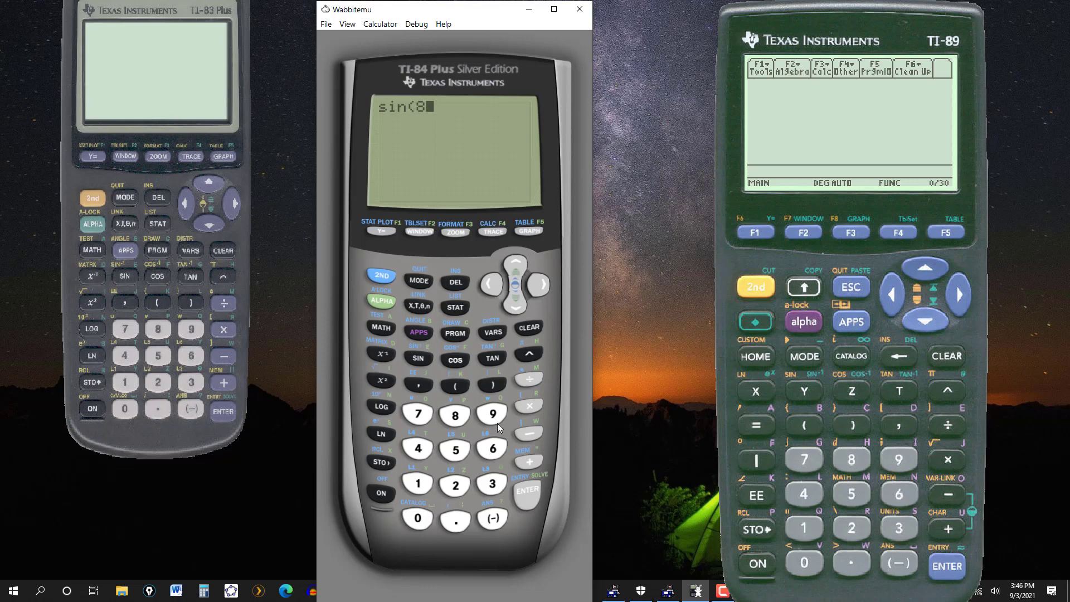
{"action": "left_click", "coordinate": [494, 387]}
{"action": "left_click", "coordinate": [535, 492]}
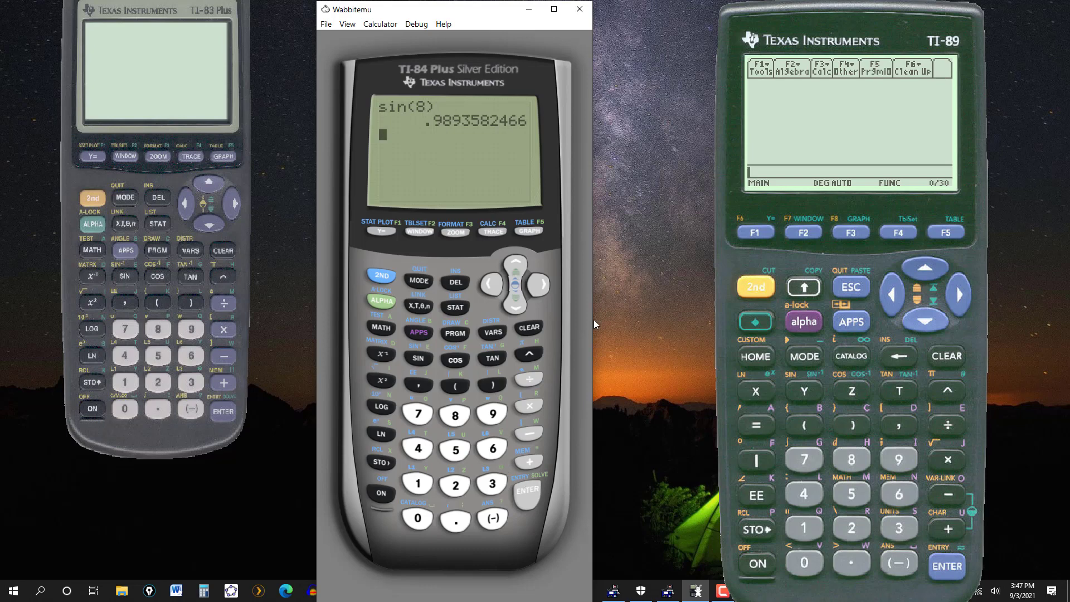
- Close and reopen Wabbitemu twice from the taskbar, clearing the TI-84 home screen in between
{"action": "right_click", "coordinate": [439, 142]}
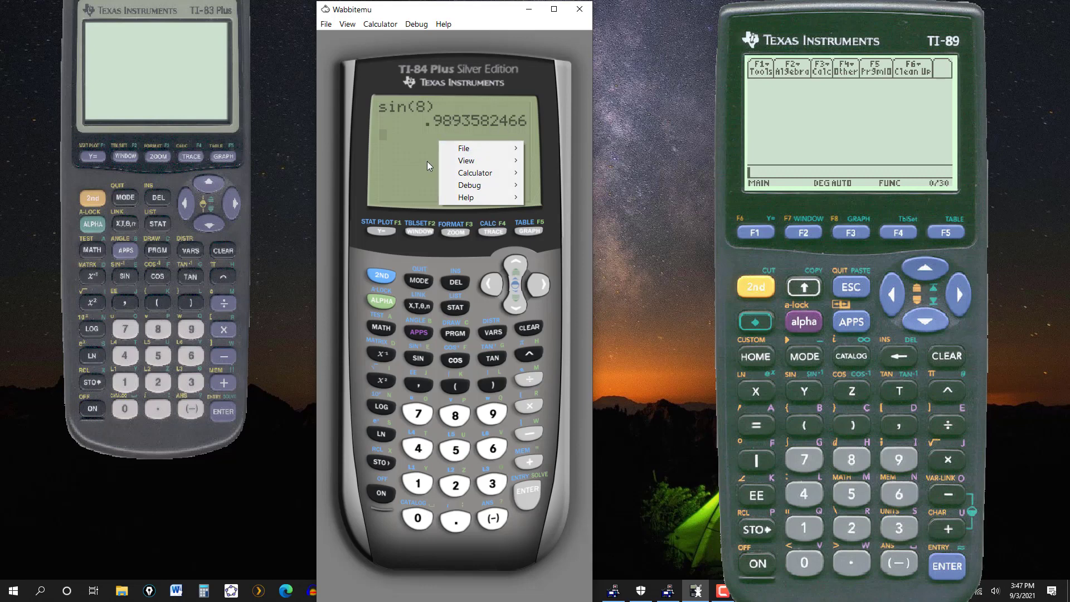
{"action": "mouse_move", "coordinate": [475, 174]}
{"action": "left_click", "coordinate": [580, 10]}
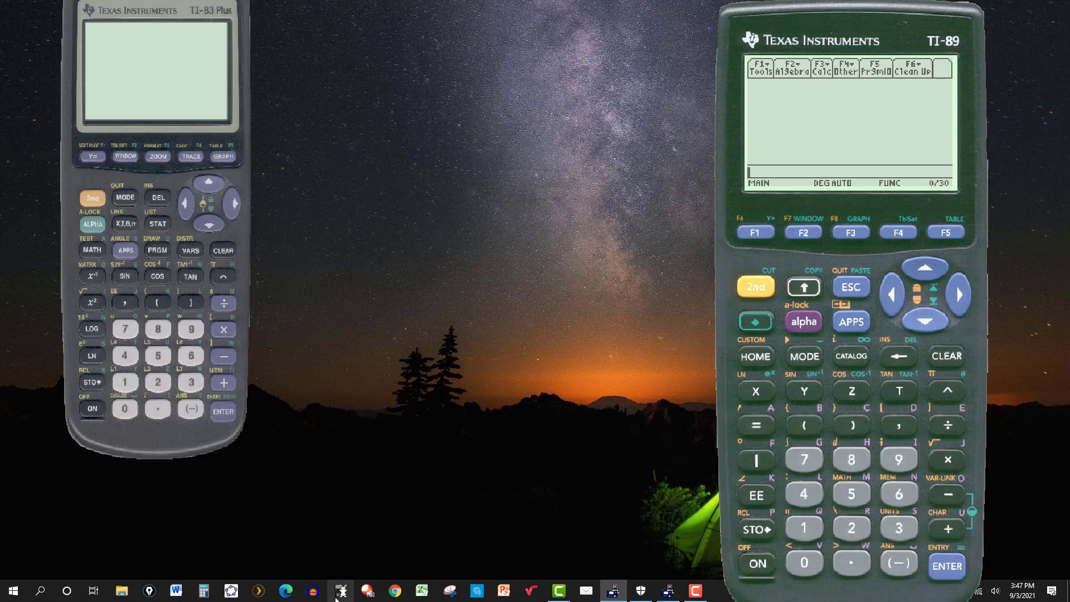
{"action": "left_click", "coordinate": [341, 592]}
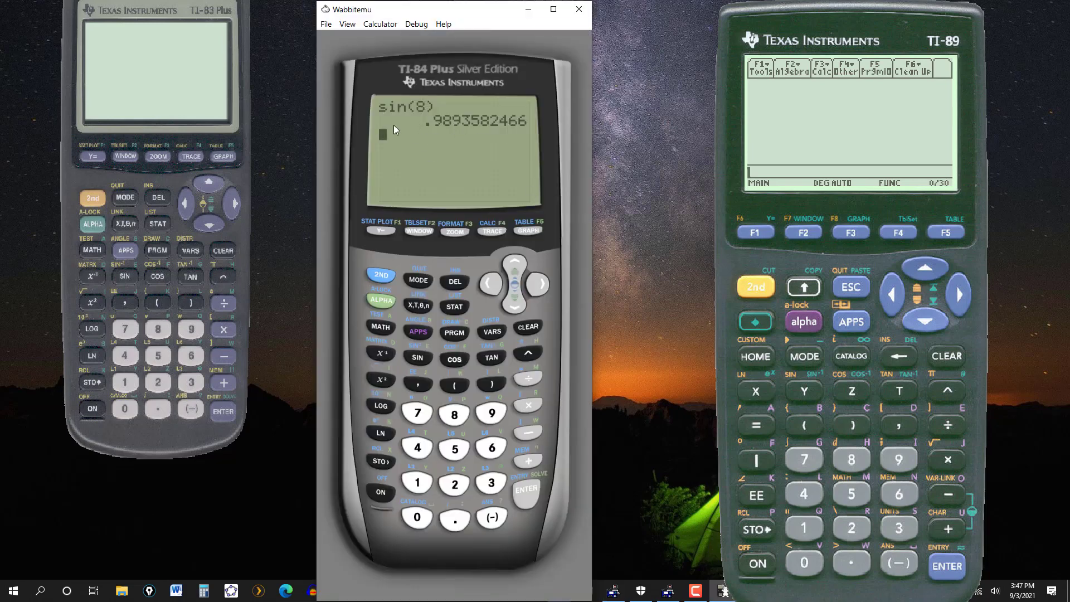
{"action": "left_click", "coordinate": [524, 327]}
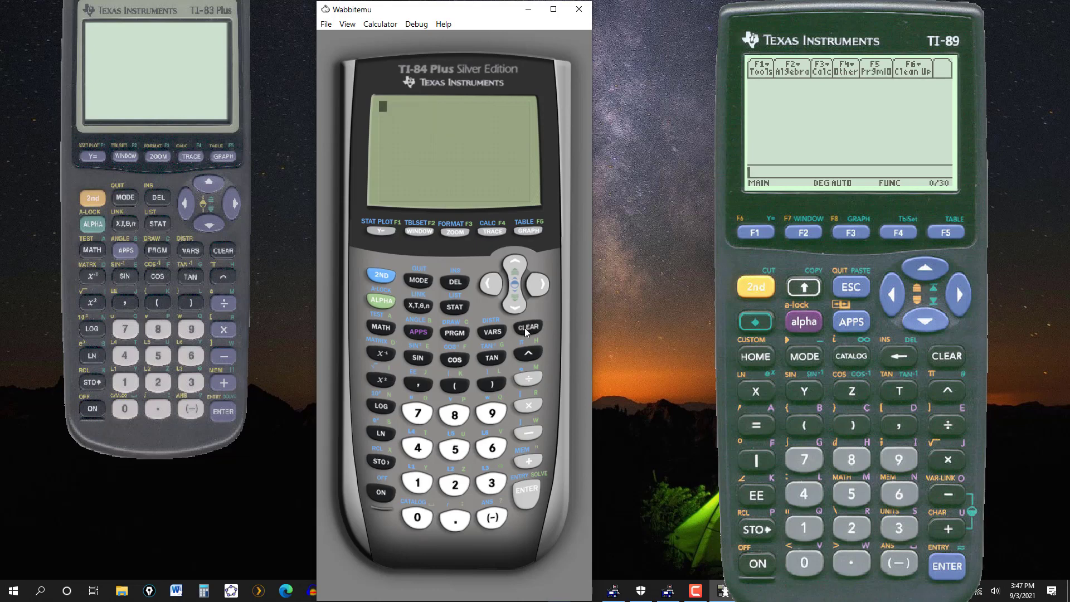
{"action": "left_click", "coordinate": [579, 10]}
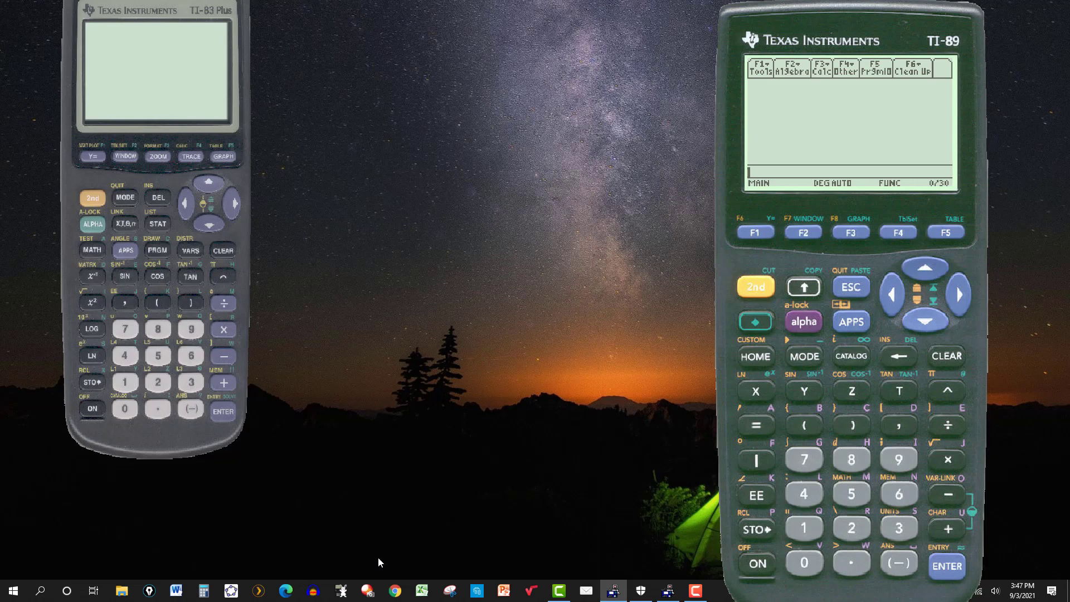
{"action": "left_click", "coordinate": [342, 595]}
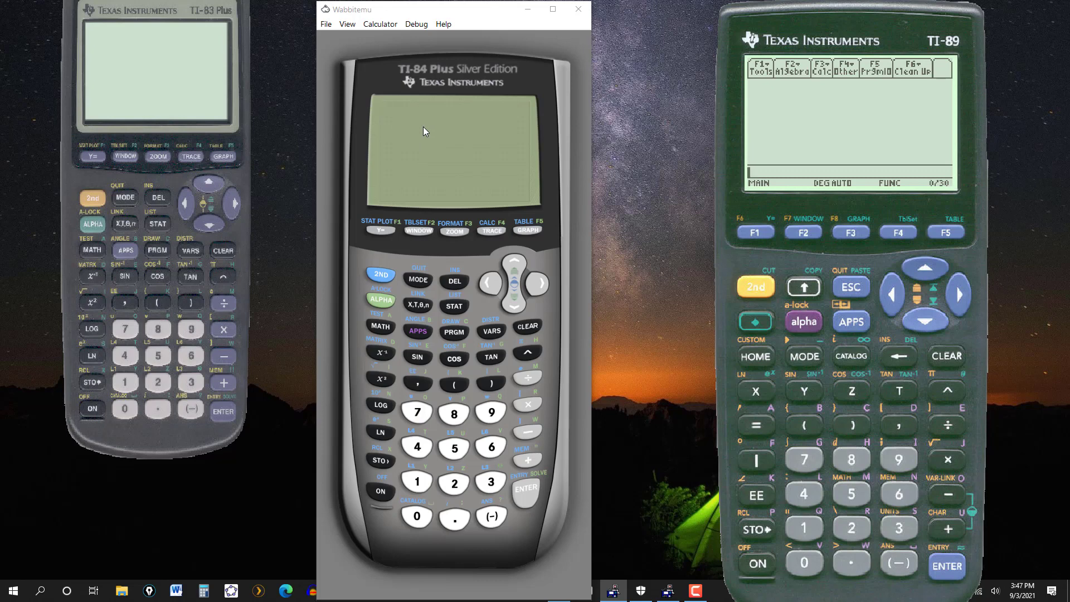
- Focus the TI-89 screen and bring up its Virtual TI menu with the Exit and save state choices
{"action": "left_click", "coordinate": [821, 157]}
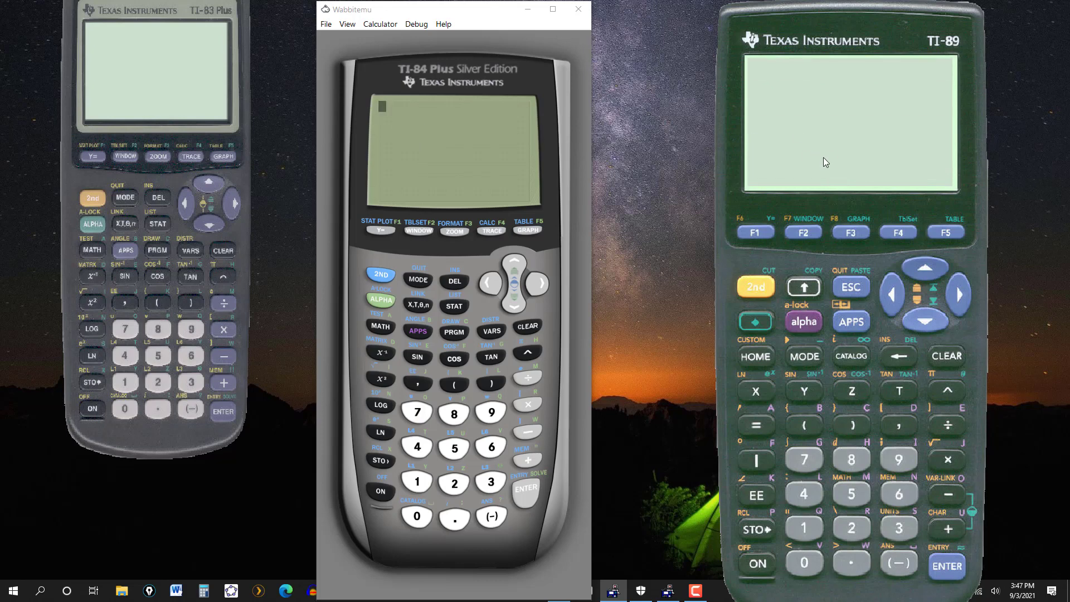
{"action": "right_click", "coordinate": [823, 158]}
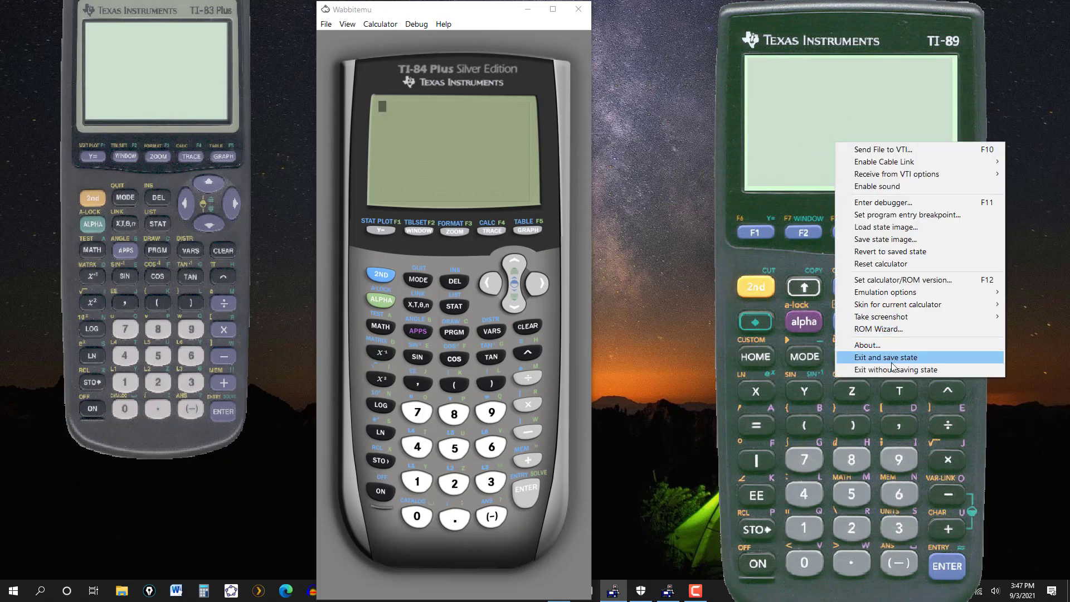